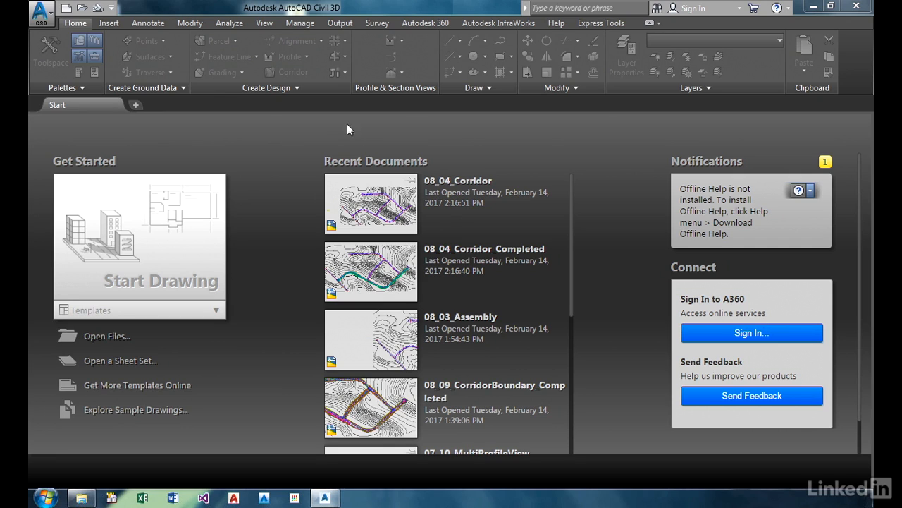
Open the drawing 08_04_Corridor.dwg from the Ch08 exercise folder.
click(83, 11)
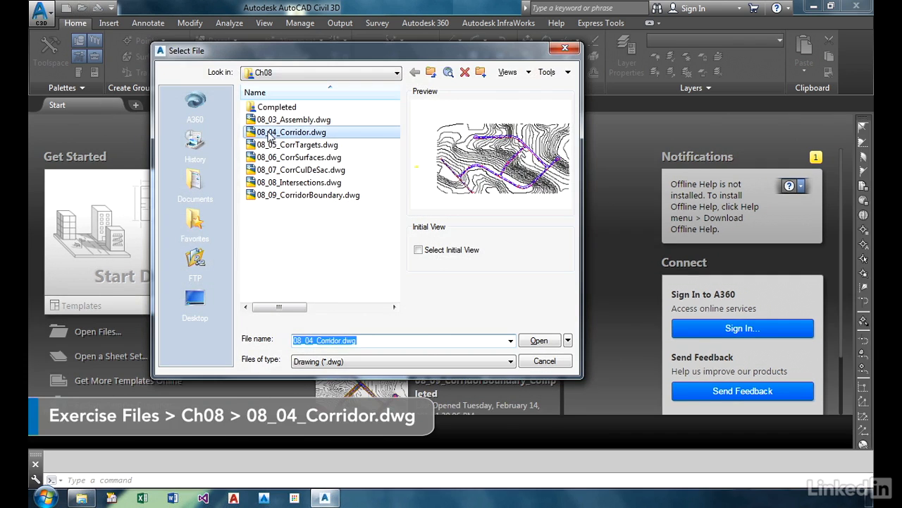
click(539, 341)
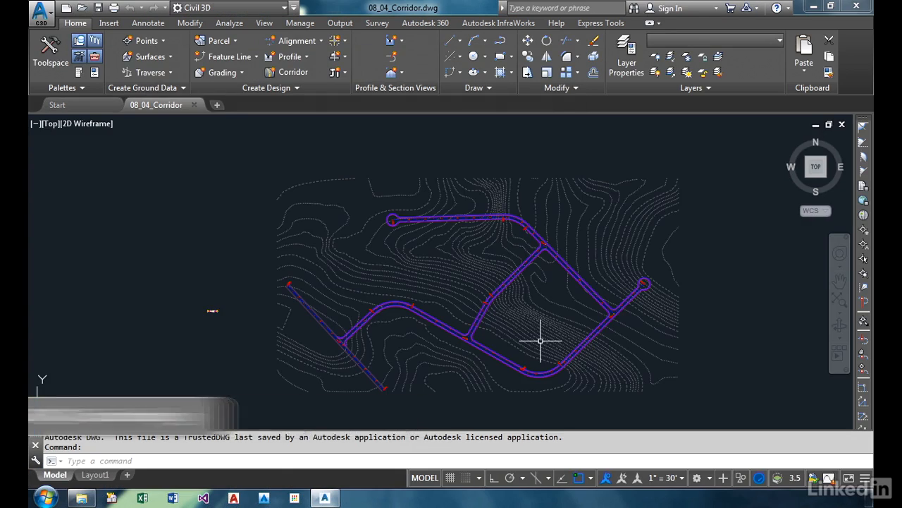
Examine the road alignments, the profile views beside the site and the road assembly drawn away from the contours.
scroll(530, 371, up, 5)
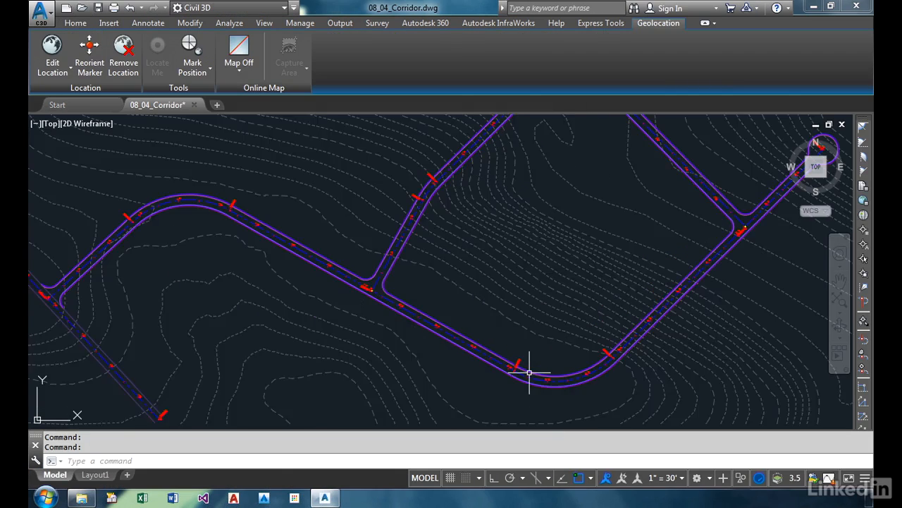
scroll(531, 371, down, 6)
middle_drag(572, 333, 414, 339)
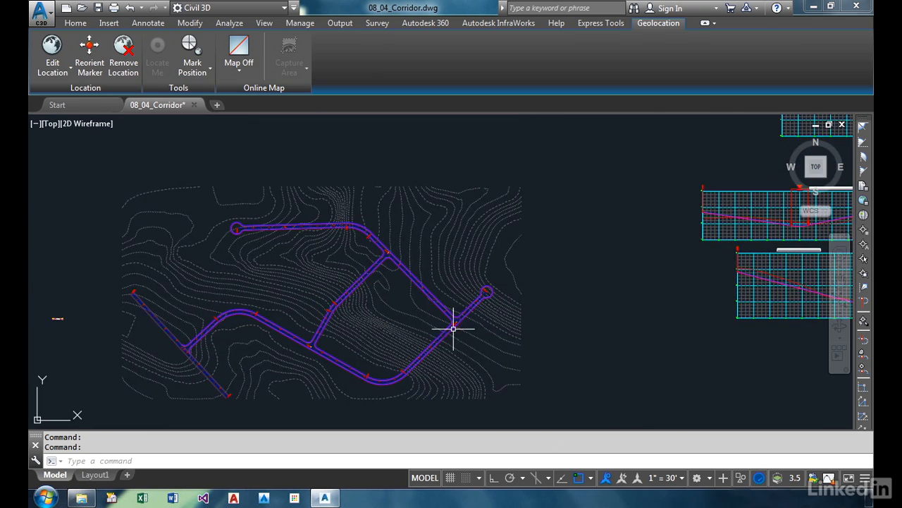
middle_drag(346, 238, 461, 241)
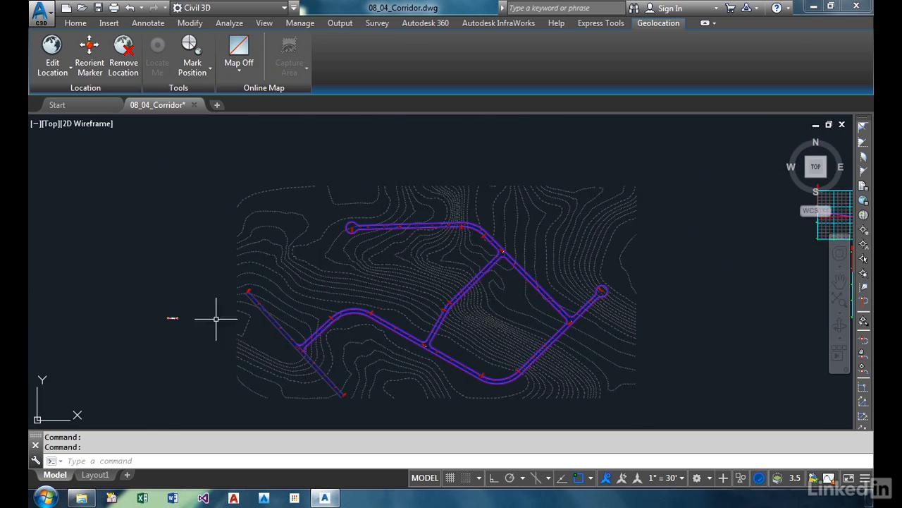
scroll(174, 326, up, 2)
scroll(173, 326, up, 8)
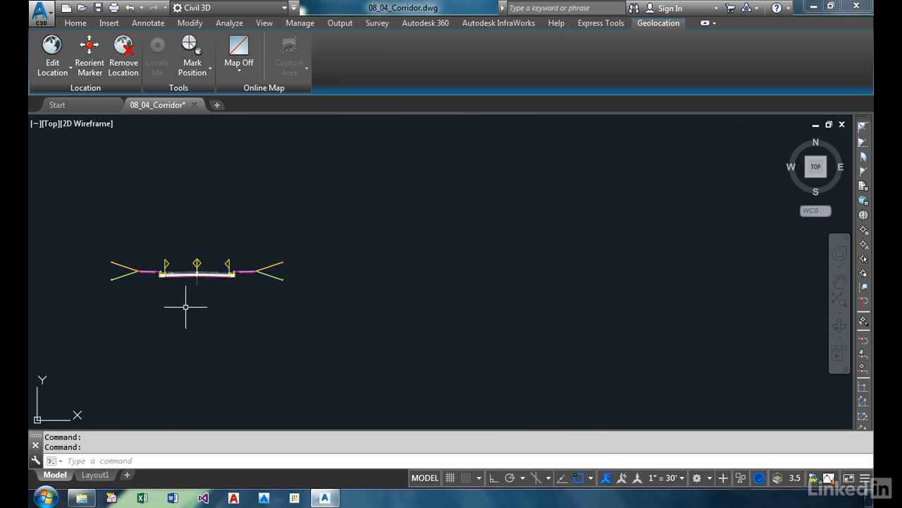
scroll(172, 282, down, 4)
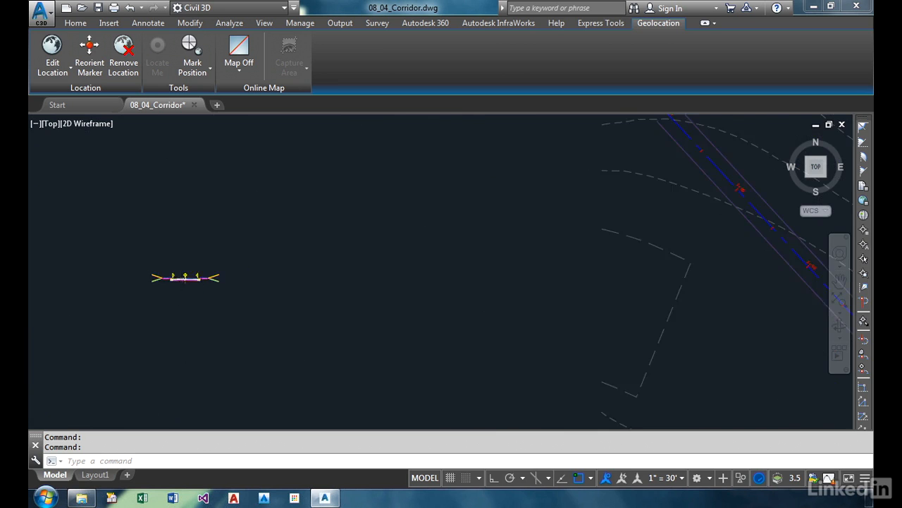
scroll(259, 282, down, 6)
middle_drag(470, 285, 288, 300)
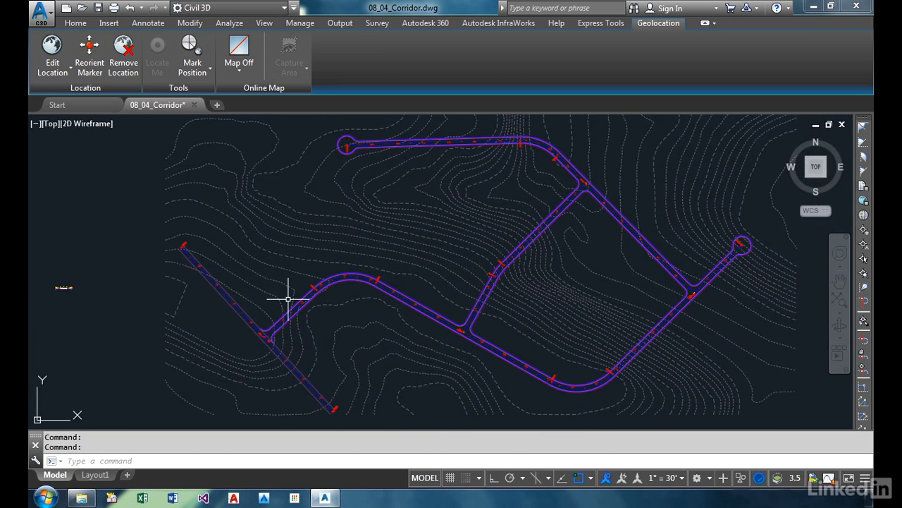
Start a new corridor with Osceola Road as the baseline alignment and Osceola Road-Layout as its profile.
click(74, 23)
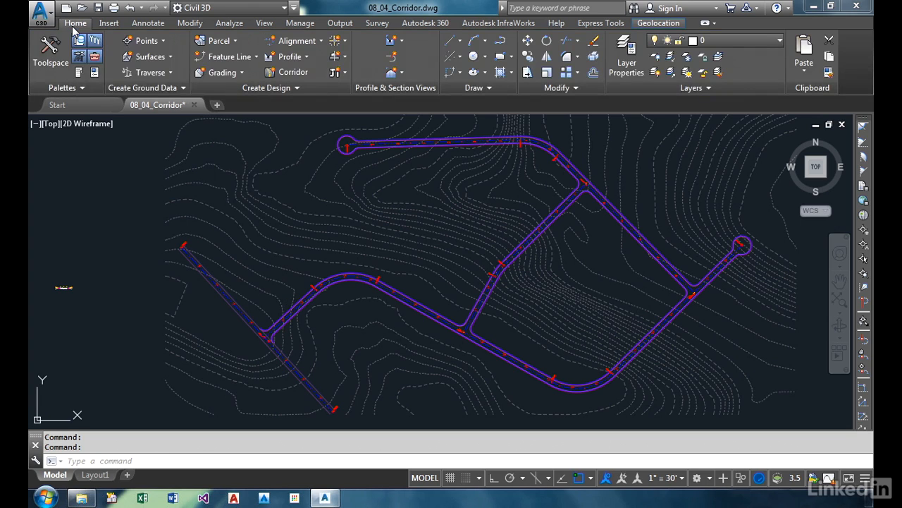
click(288, 74)
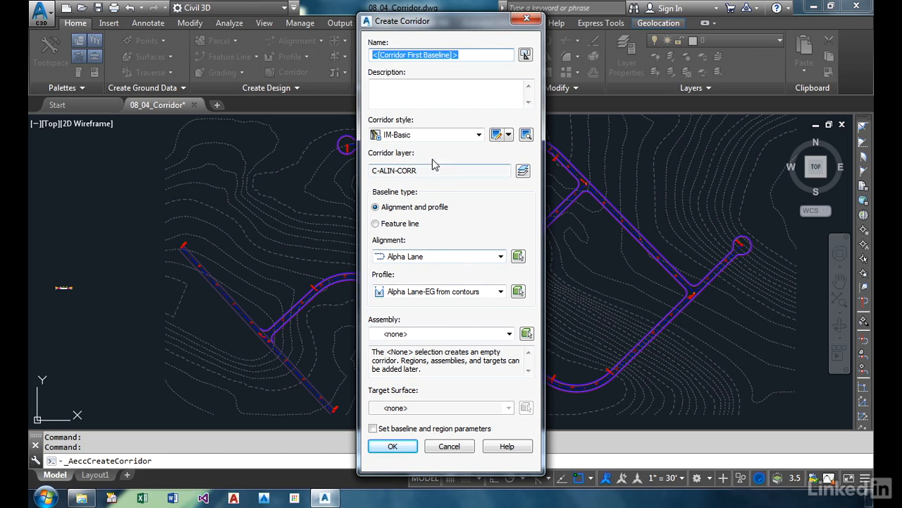
drag(432, 171, 366, 173)
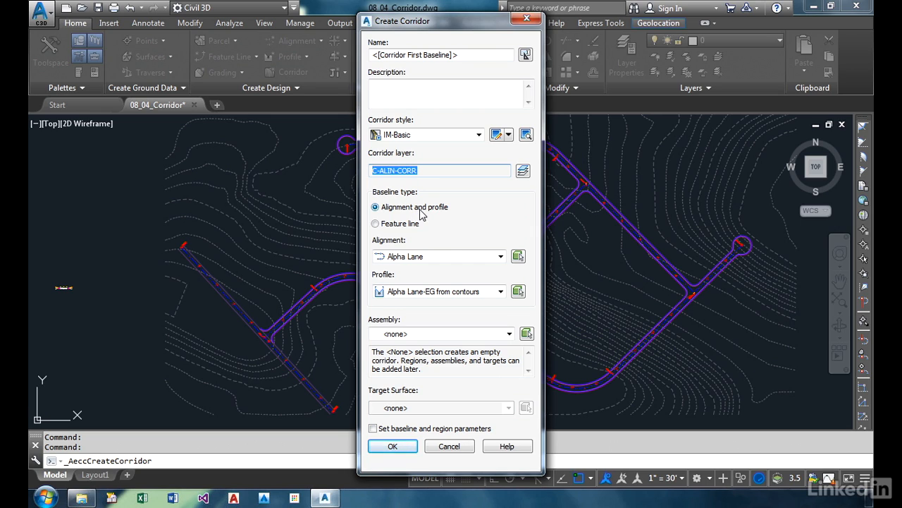
click(518, 258)
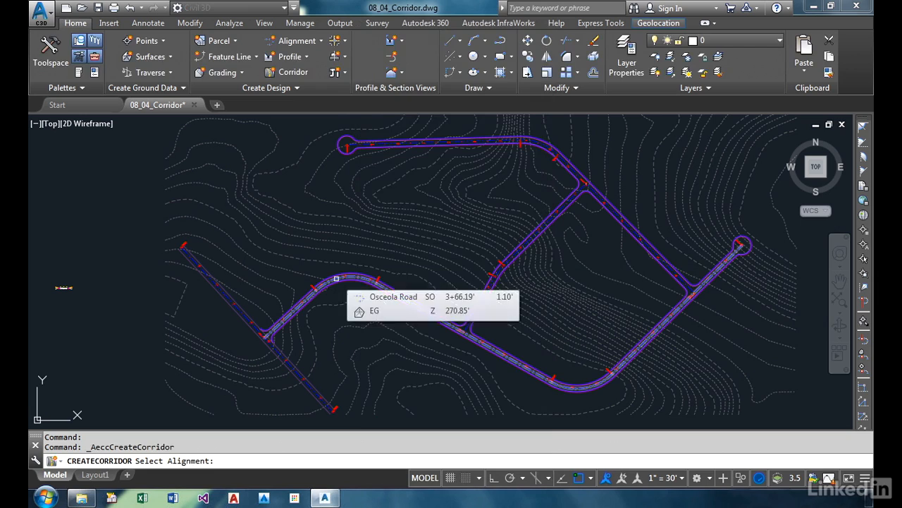
click(344, 282)
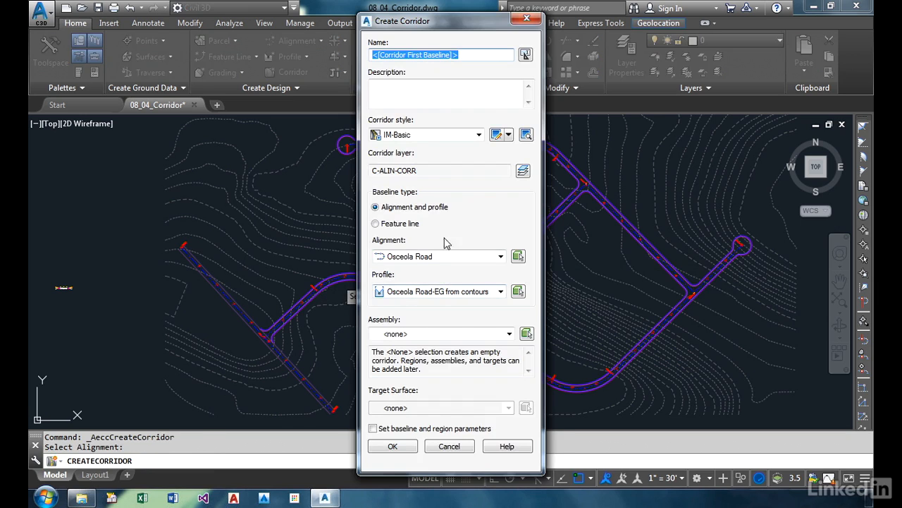
click(417, 292)
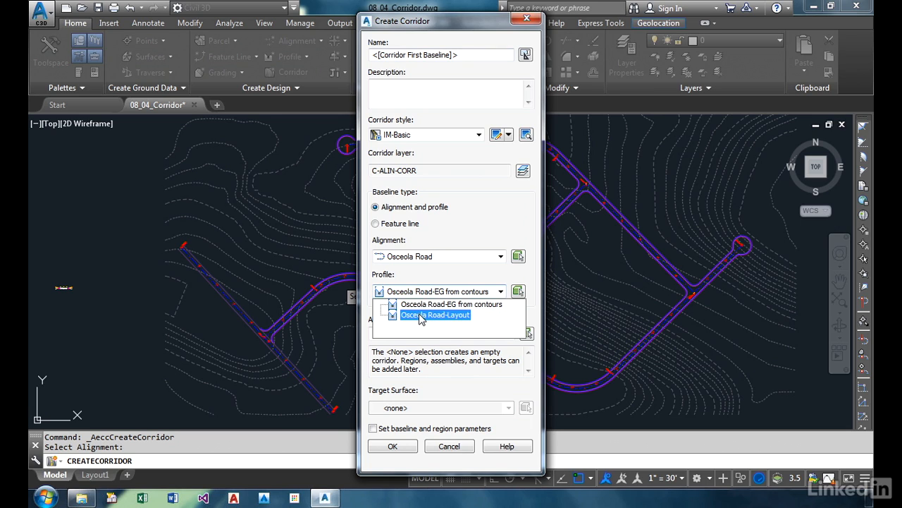
click(422, 315)
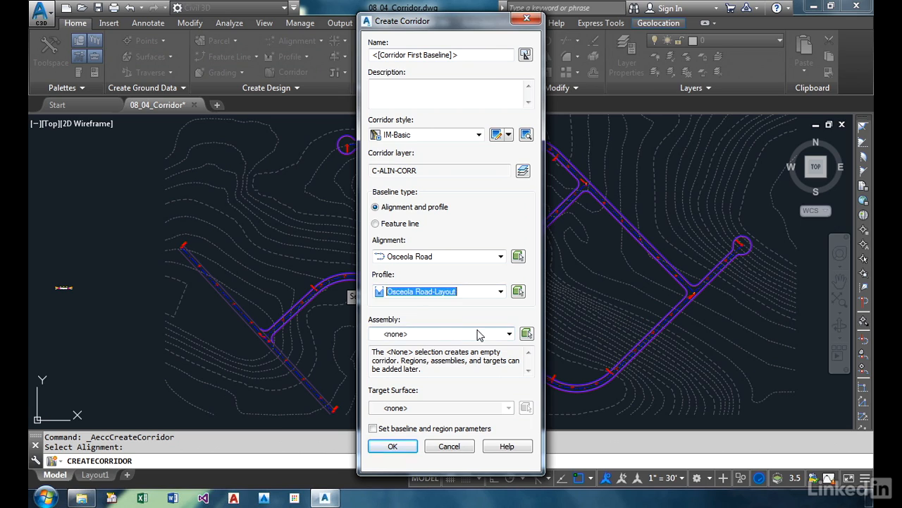
Create the corridor with the Main Road assembly and EG as target surface, without setting baseline and region parameters.
click(509, 334)
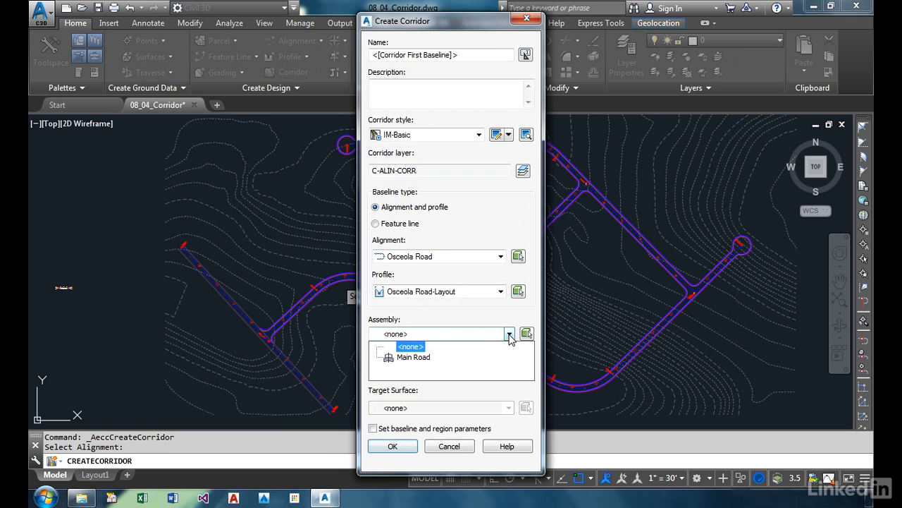
click(414, 357)
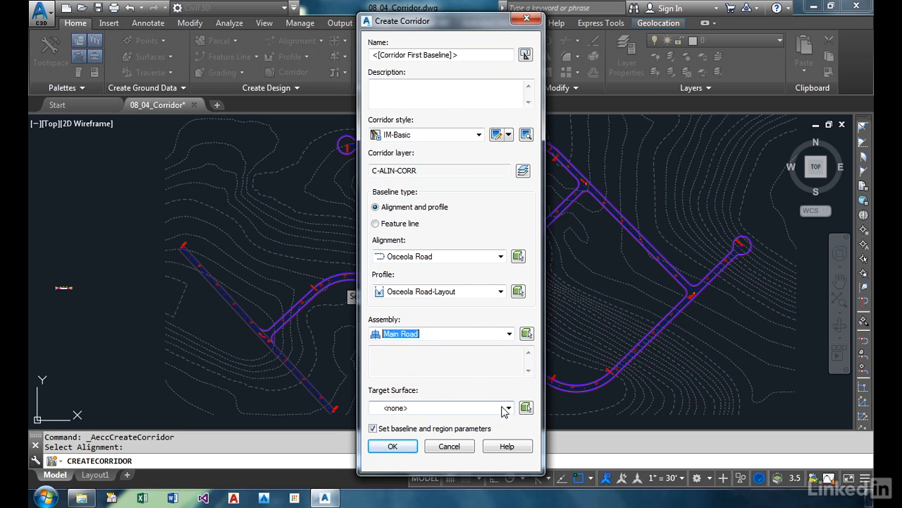
click(508, 408)
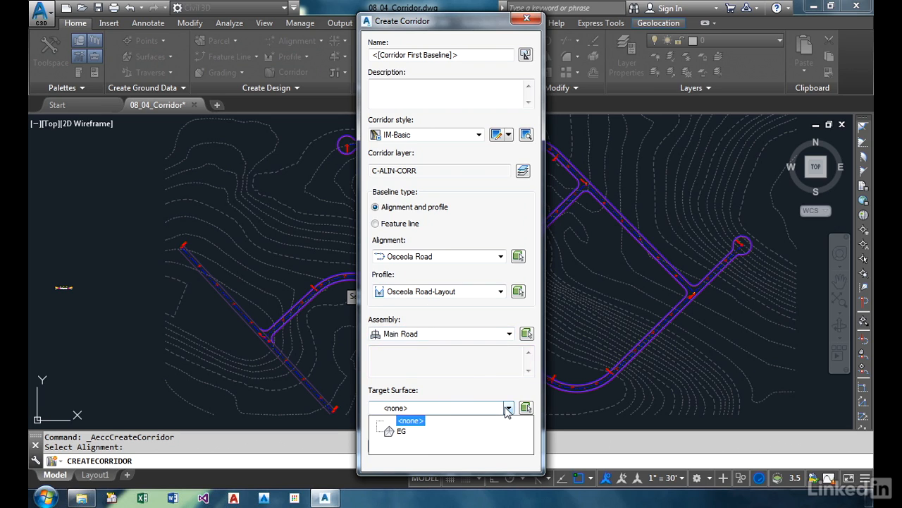
click(402, 432)
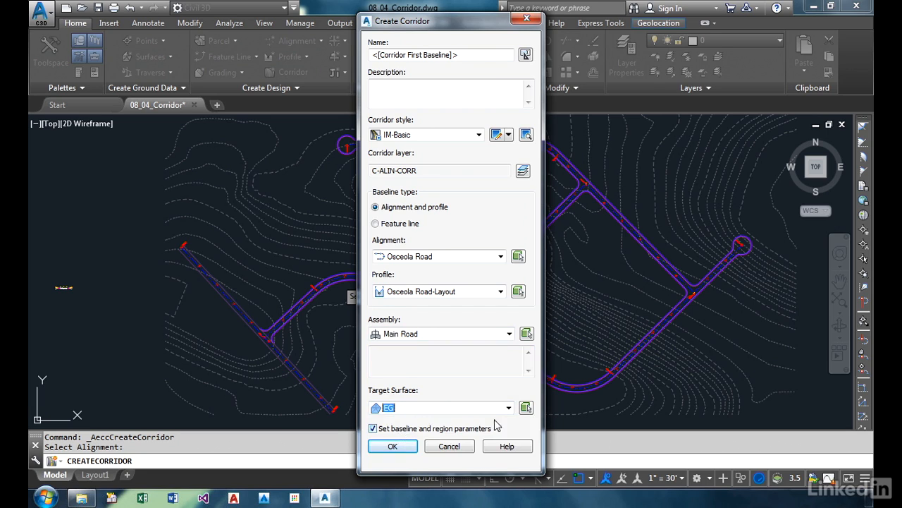
click(388, 431)
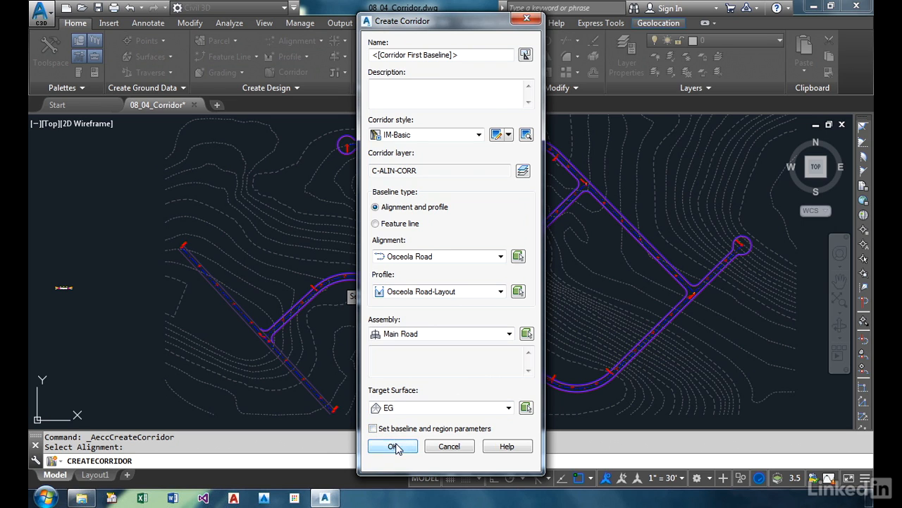
click(393, 447)
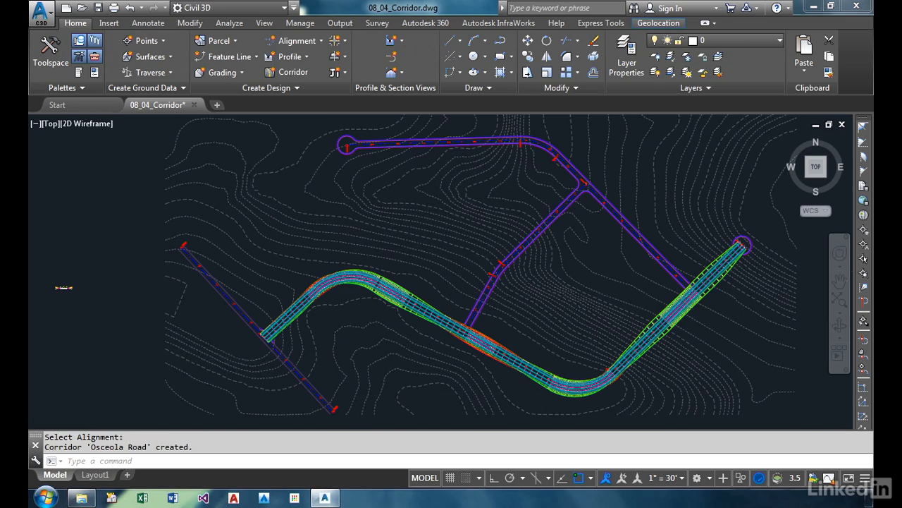
Inspect the new Osceola Road corridor along its length, including its curves, daylight lines and section spacing.
scroll(250, 338, up, 2)
scroll(260, 338, up, 1)
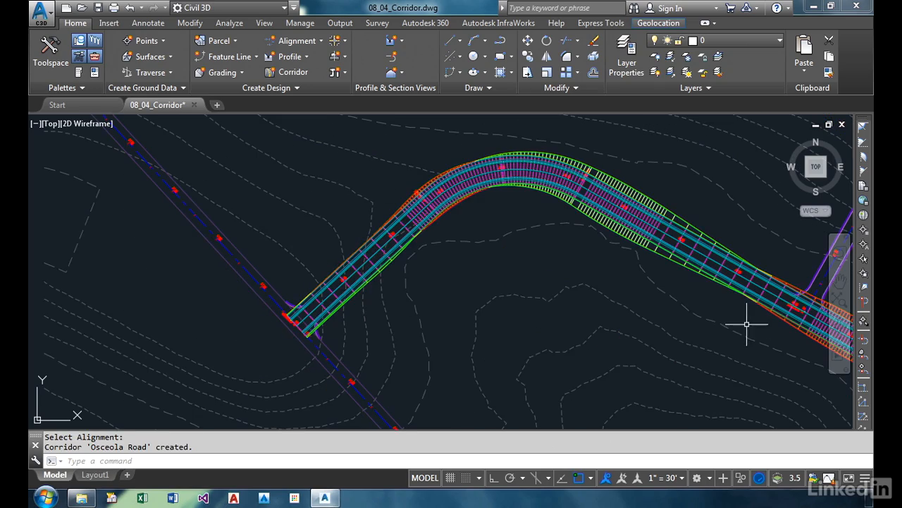
scroll(748, 326, down, 1)
scroll(498, 304, up, 2)
scroll(365, 299, up, 2)
scroll(499, 329, up, 1)
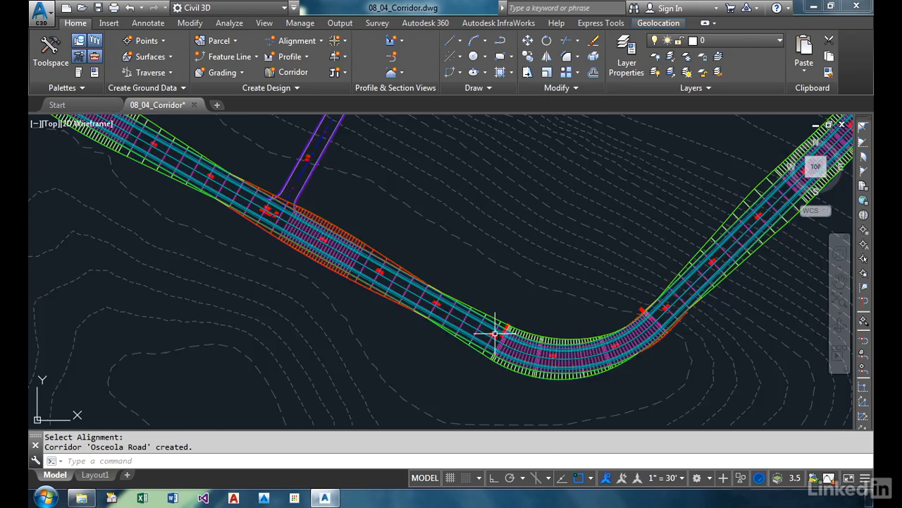
scroll(423, 268, up, 1)
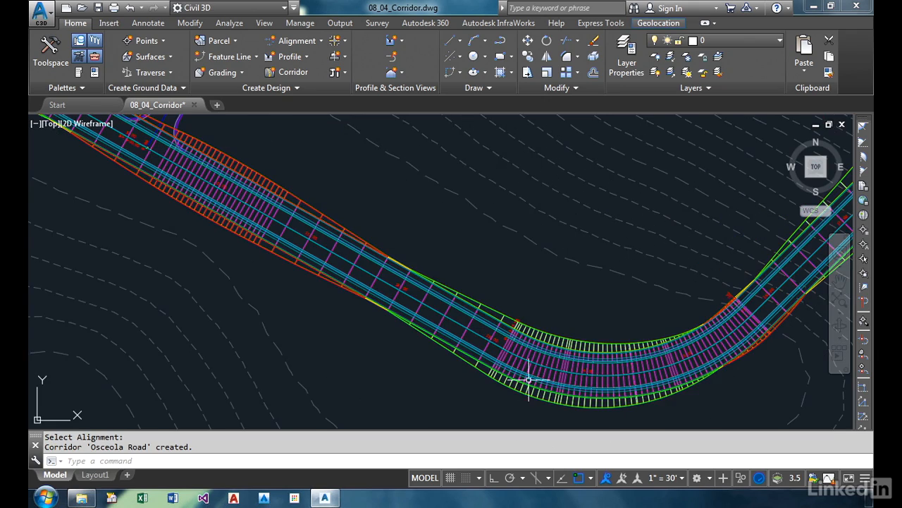
scroll(684, 363, down, 1)
scroll(414, 359, down, 3)
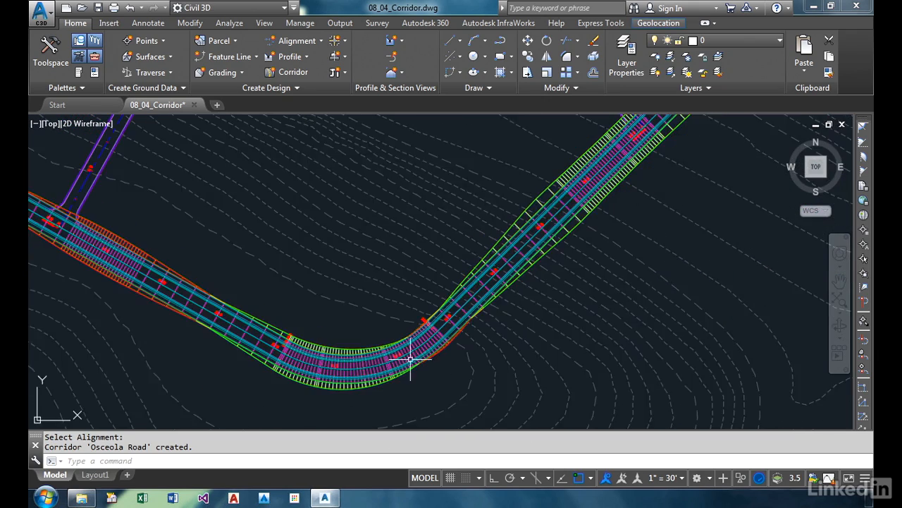
scroll(447, 338, up, 1)
scroll(377, 316, up, 1)
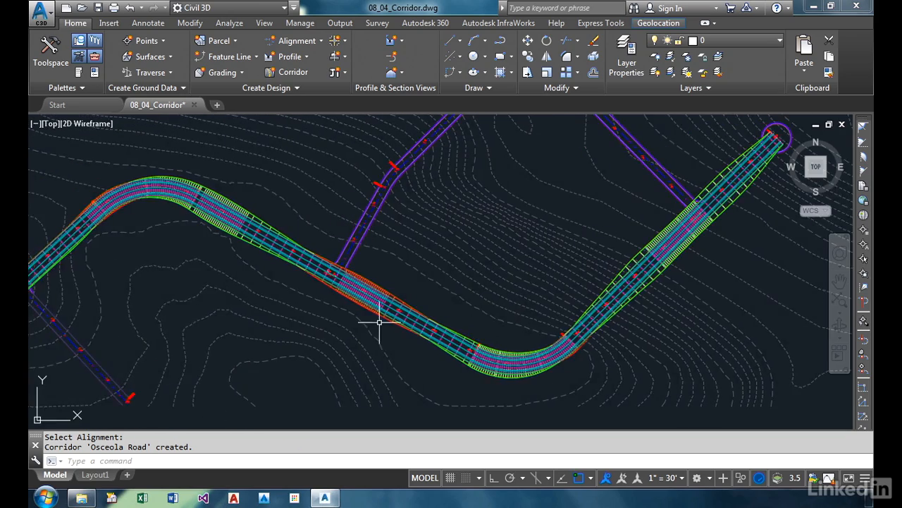
Show the Osceola Road corridor in a maximized Object Viewer with the Conceptual visual style.
scroll(378, 315, up, 2)
click(386, 284)
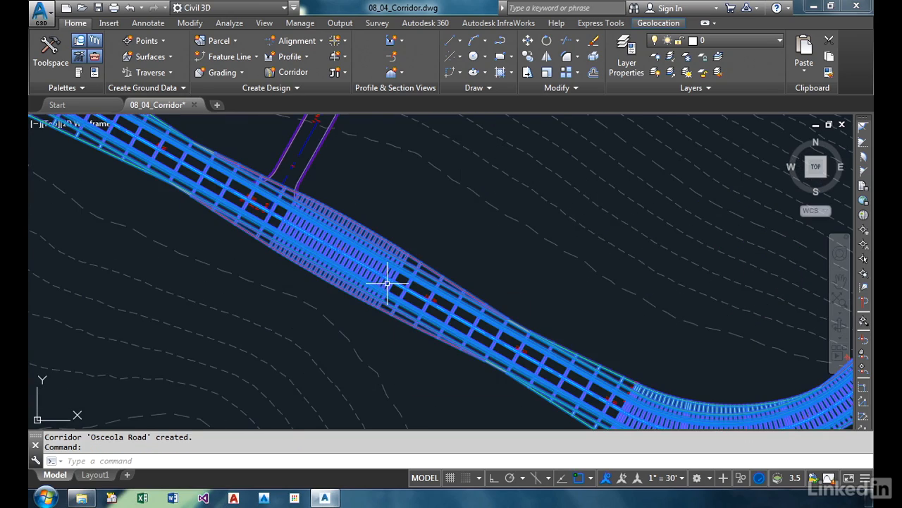
scroll(484, 282, down, 3)
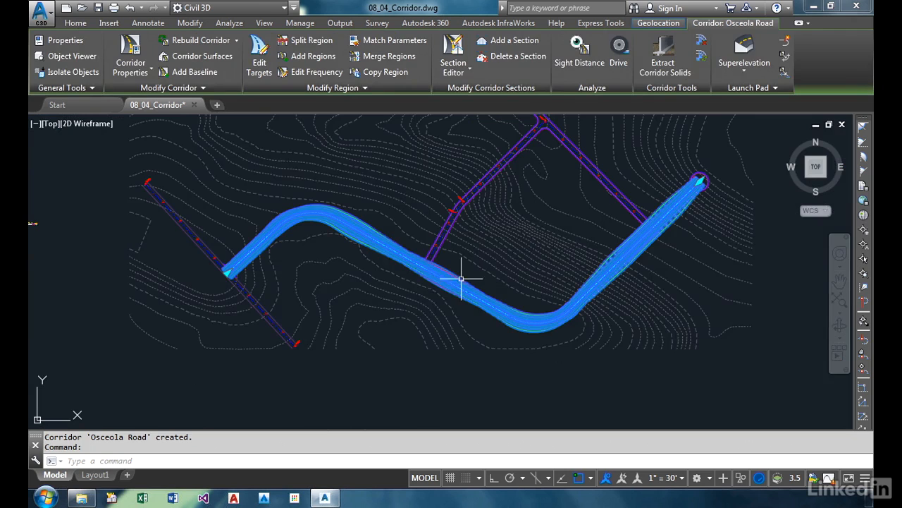
click(73, 56)
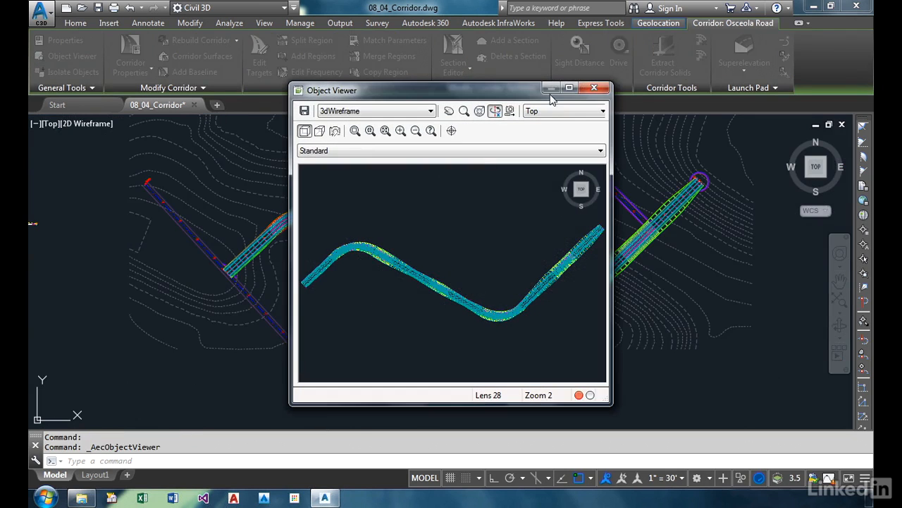
click(569, 88)
click(141, 25)
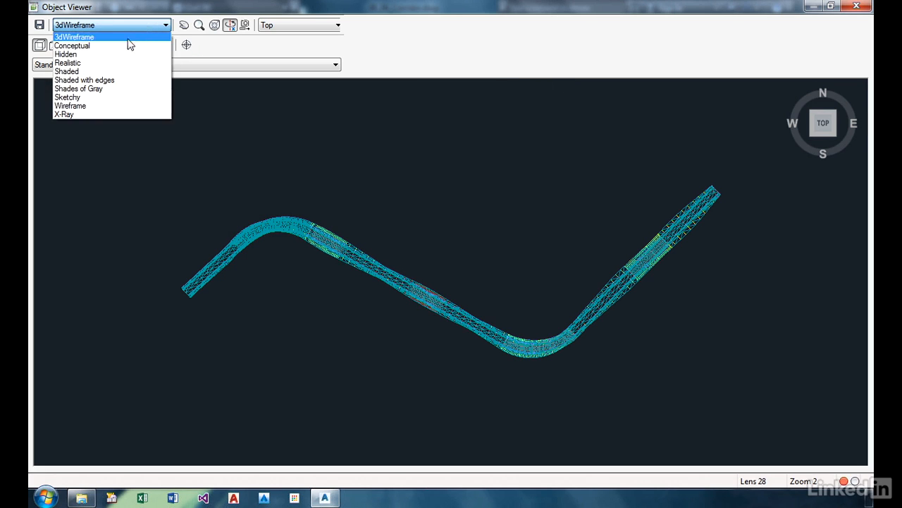
click(129, 42)
Examine the corridor model in 3D from a low oblique angle, close up on its middle stretch between the curves.
mouse_move(421, 280)
mouse_down()
mouse_move(382, 244)
mouse_move(360, 147)
mouse_up()
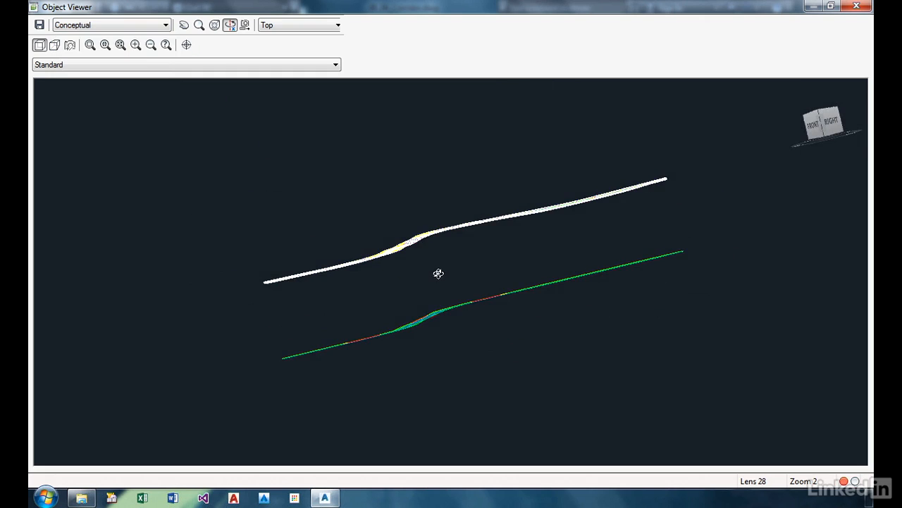
drag(467, 268, 478, 260)
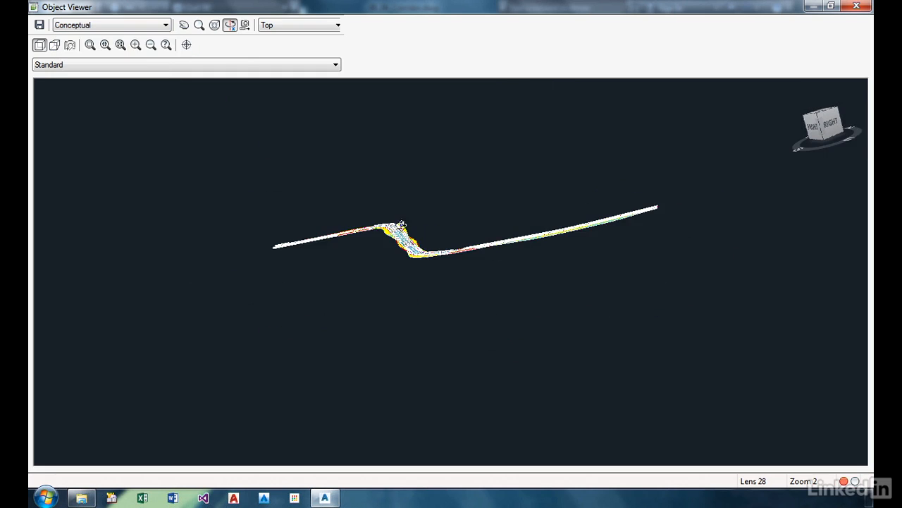
scroll(396, 229, up, 1)
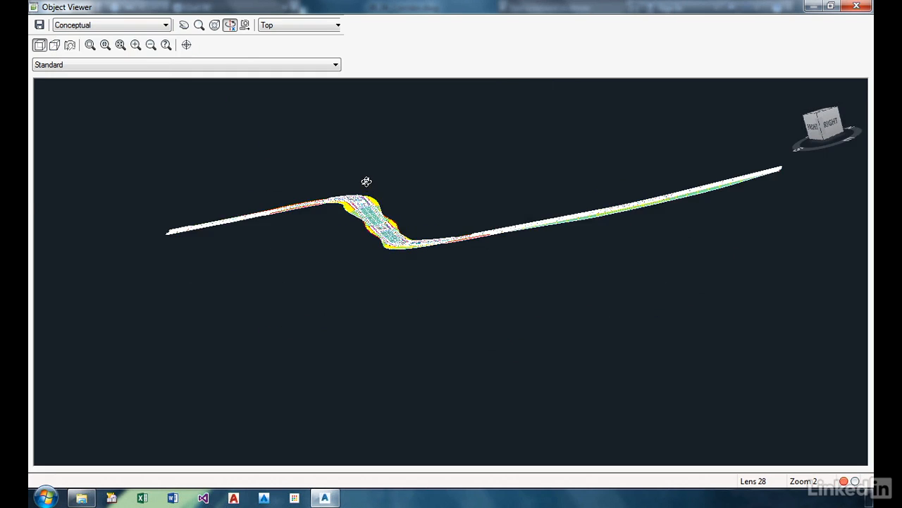
scroll(352, 173, up, 3)
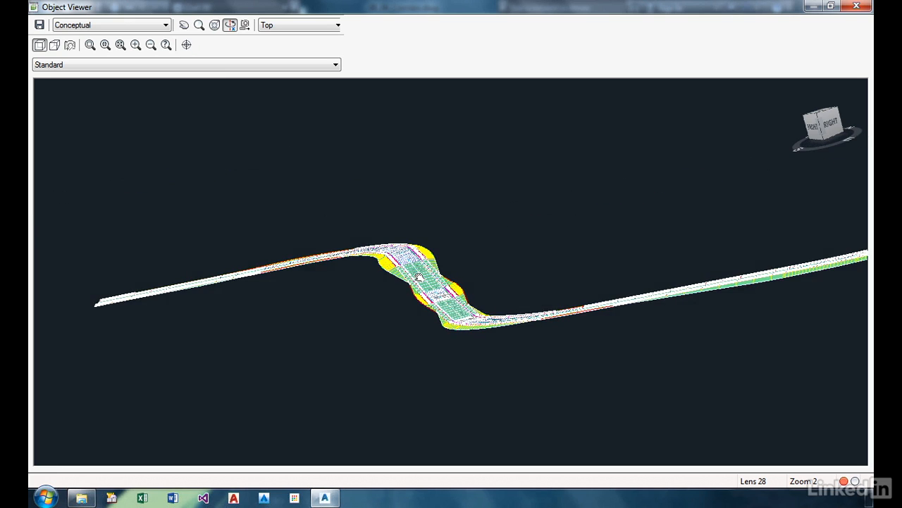
scroll(419, 276, up, 4)
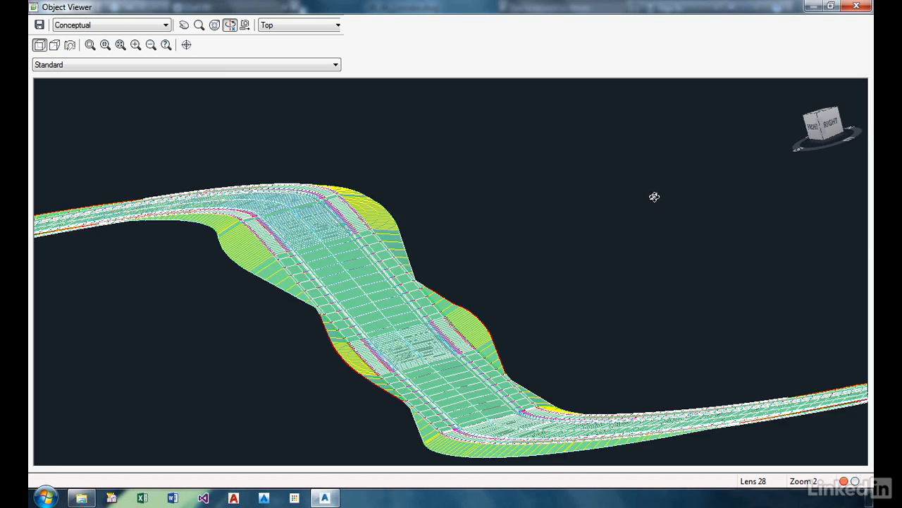
Inspect the corridor in 3D from several orbit angles and close up on the section spacing and daylight slopes between the curves.
drag(655, 196, 648, 237)
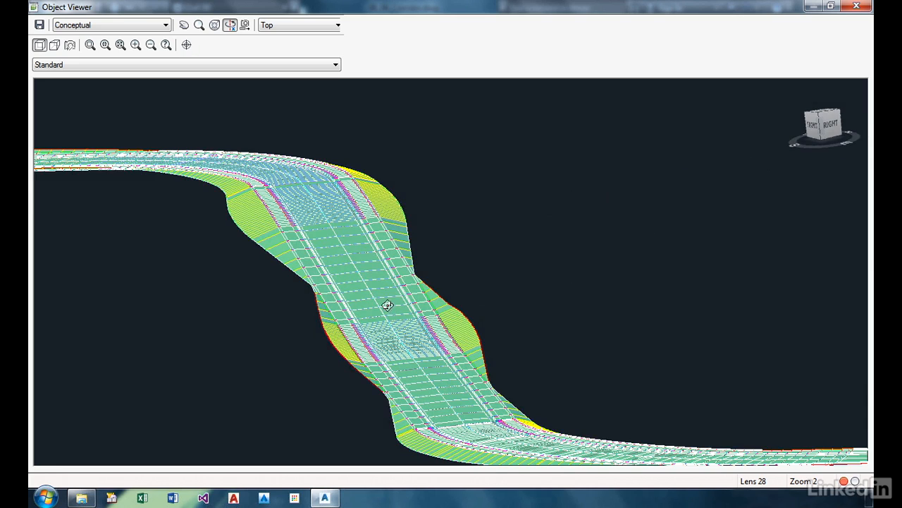
drag(385, 297, 586, 164)
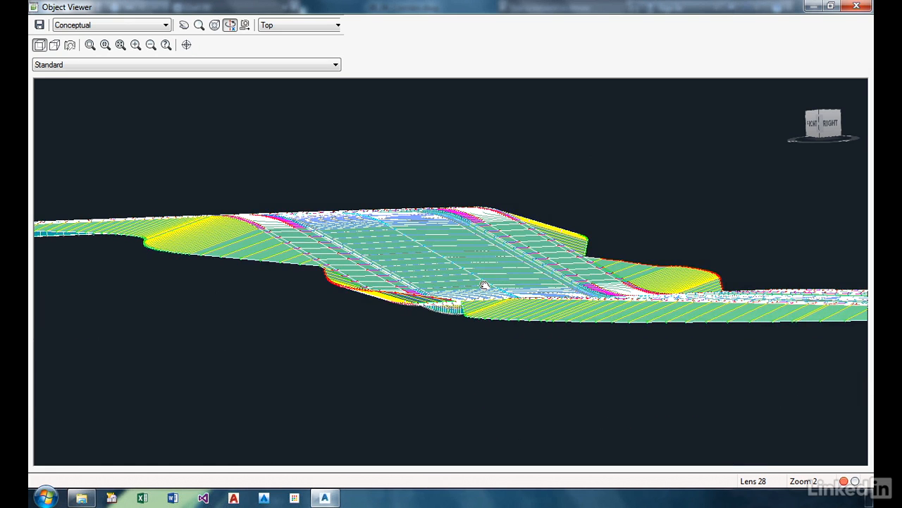
drag(483, 285, 524, 287)
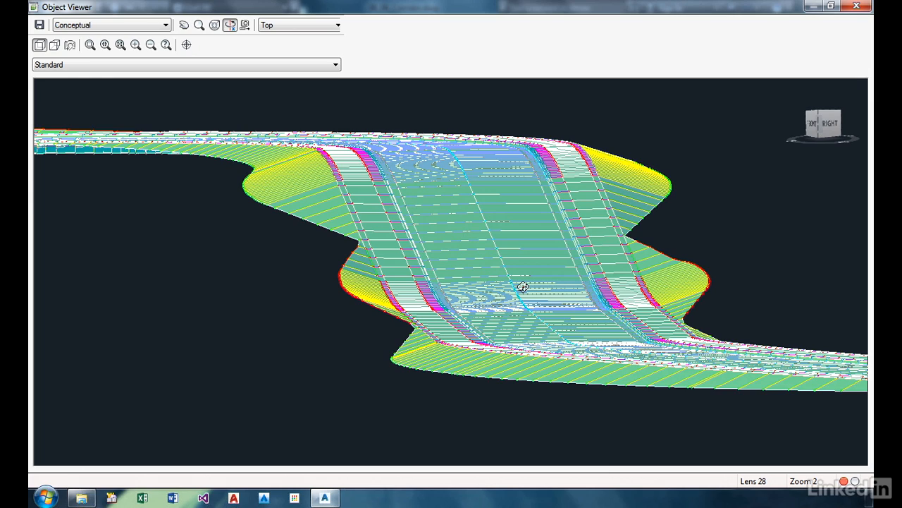
scroll(533, 194, up, 5)
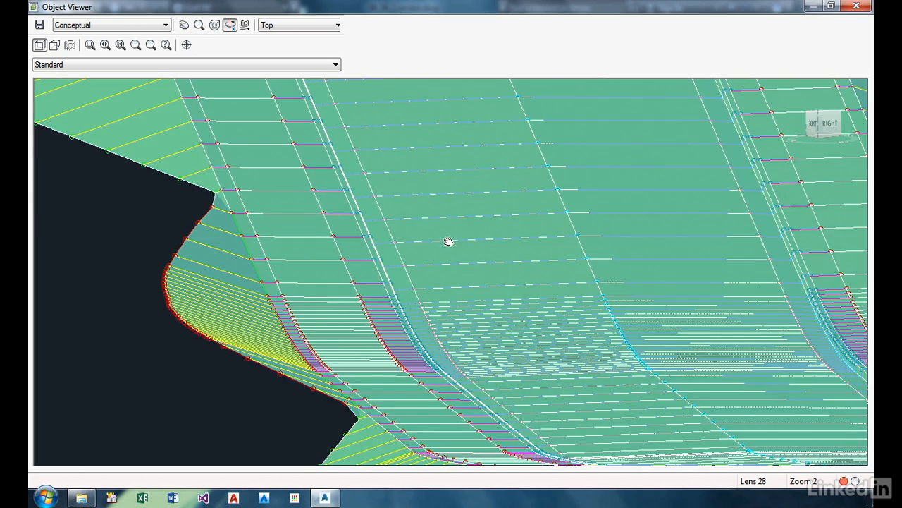
middle_drag(449, 242, 418, 256)
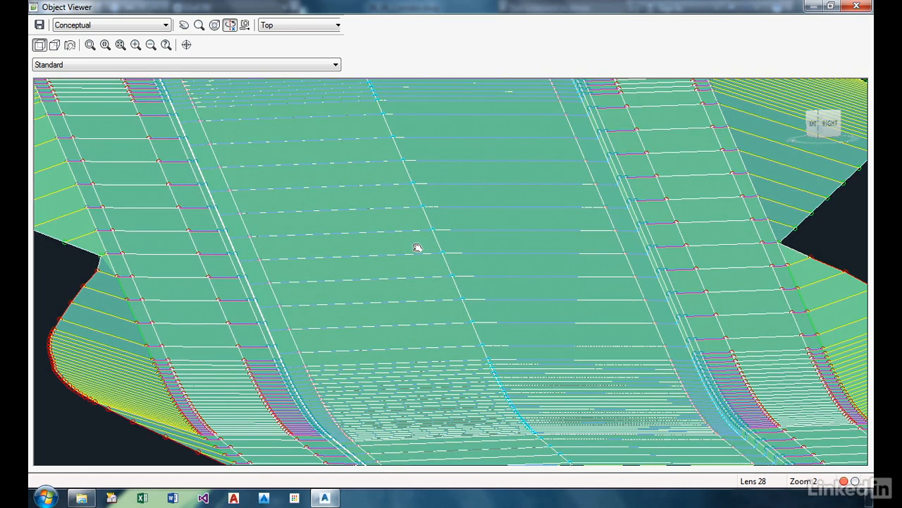
middle_drag(94, 216, 209, 254)
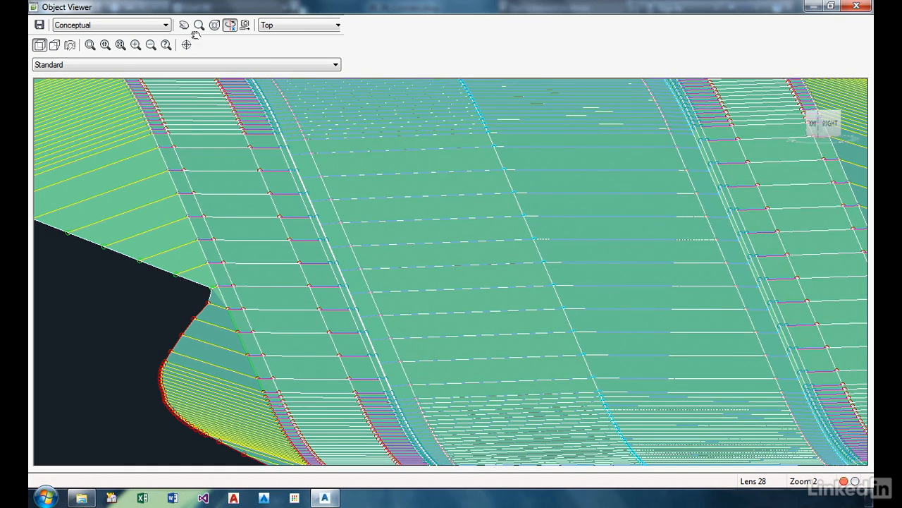
View the corridor close-up in the 3D Wireframe visual style and return it to Conceptual.
click(131, 27)
click(115, 35)
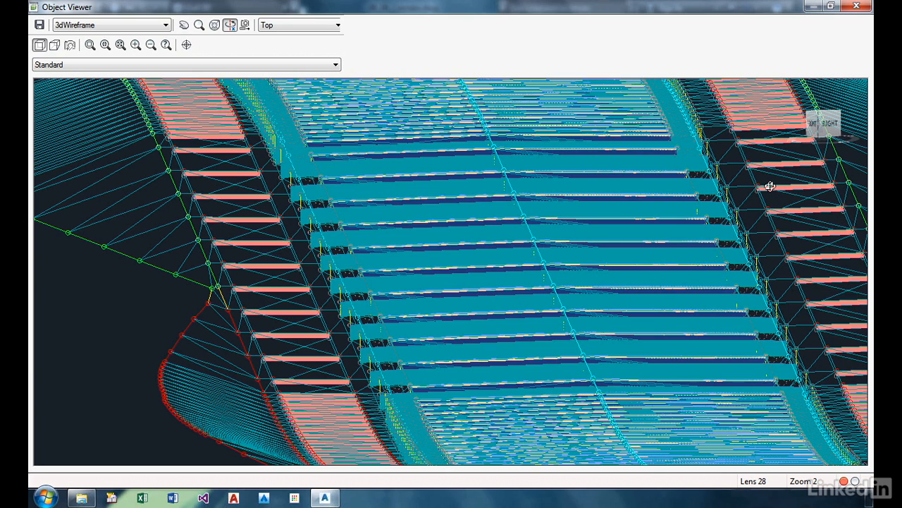
click(132, 25)
click(107, 47)
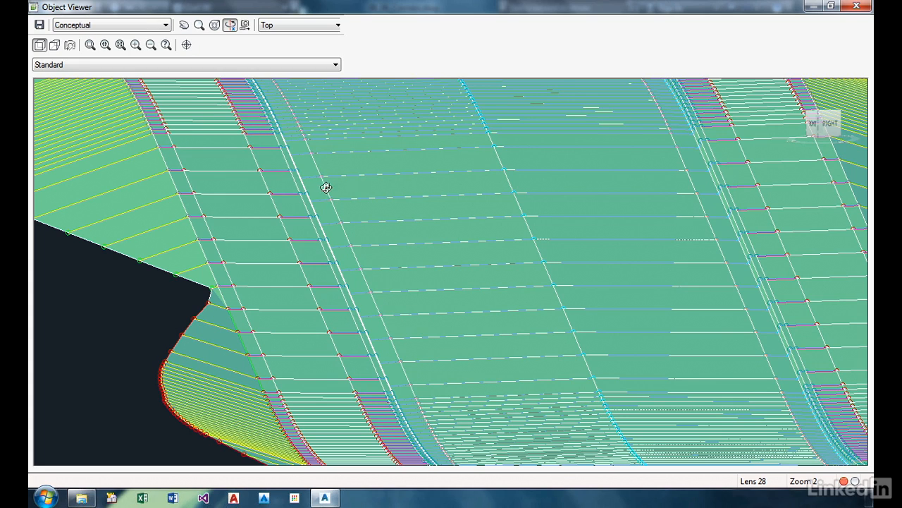
Restore the Conceptual visual style and view the middle stretch from farther away, with the daylight slopes on both sides.
scroll(327, 189, down, 1)
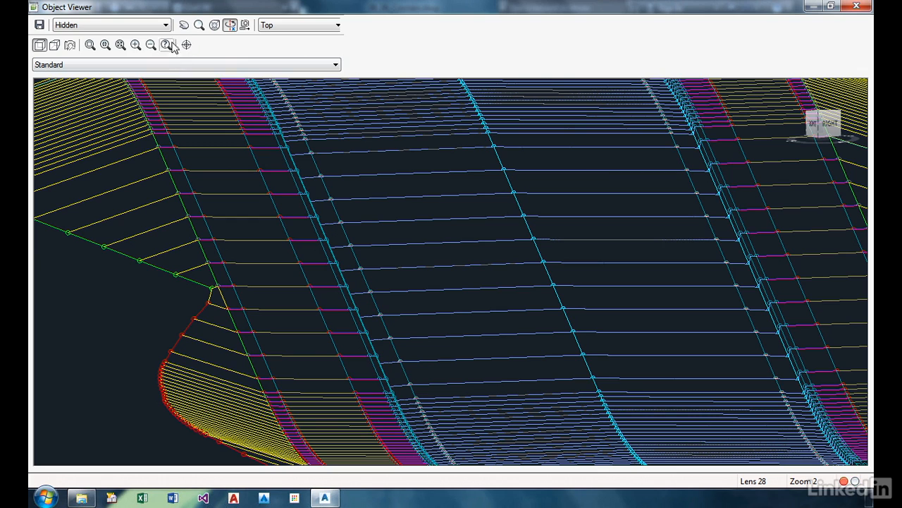
click(165, 25)
click(114, 46)
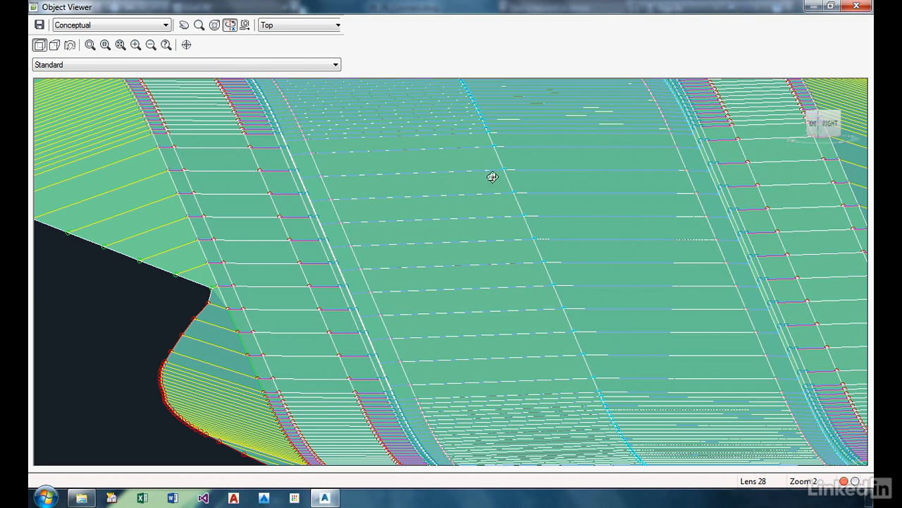
scroll(494, 140, down, 2)
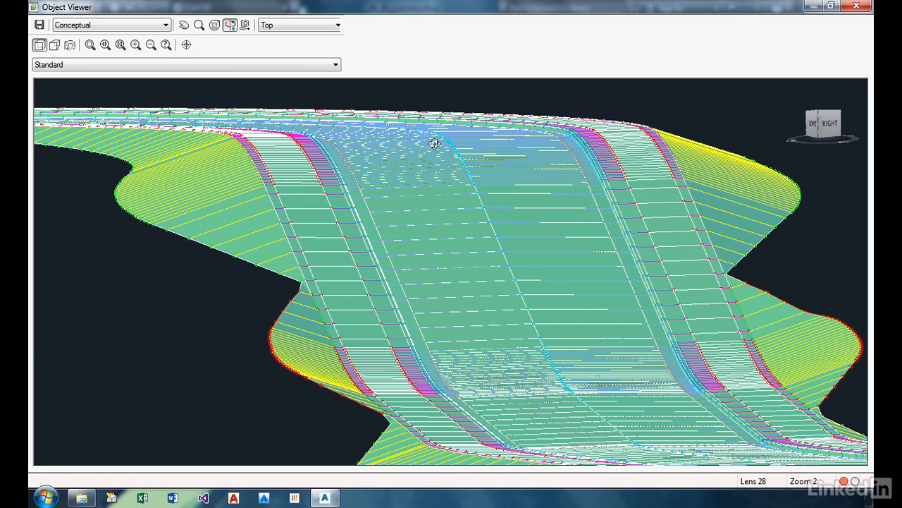